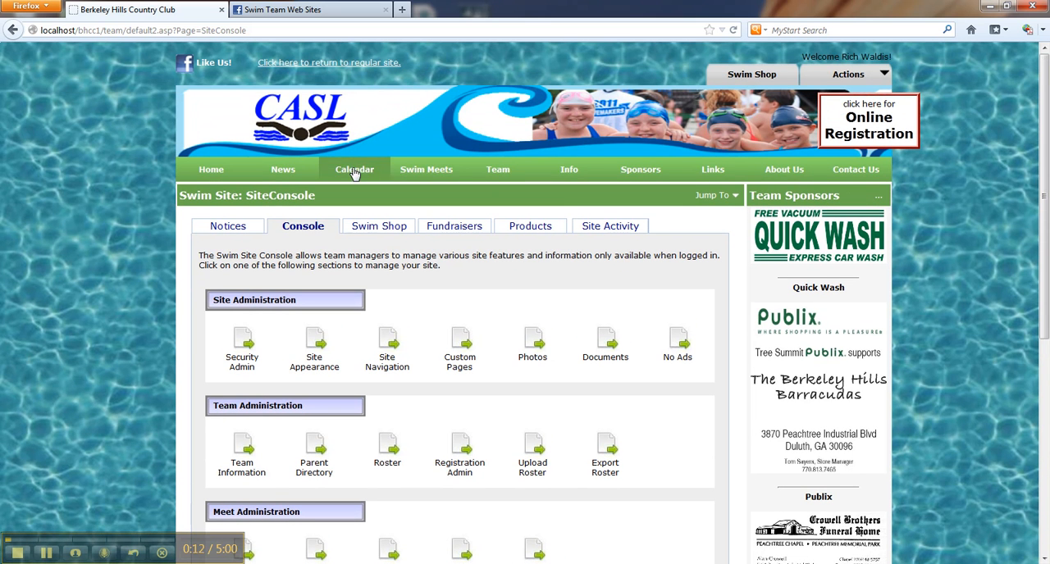
Open the Site Navigation editor from the site console and reposition its window to show the whole menu list.
{"action": "mouse_move", "coordinate": [568, 177]}
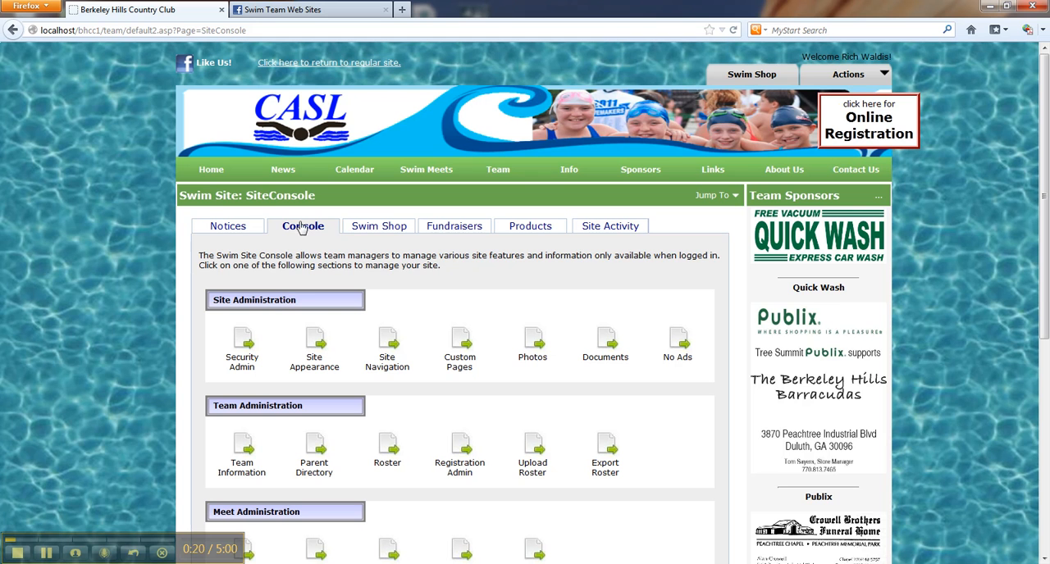
{"action": "left_click", "coordinate": [391, 366]}
{"action": "left_click_drag", "start_coordinate": [421, 23], "coordinate": [619, 66]}
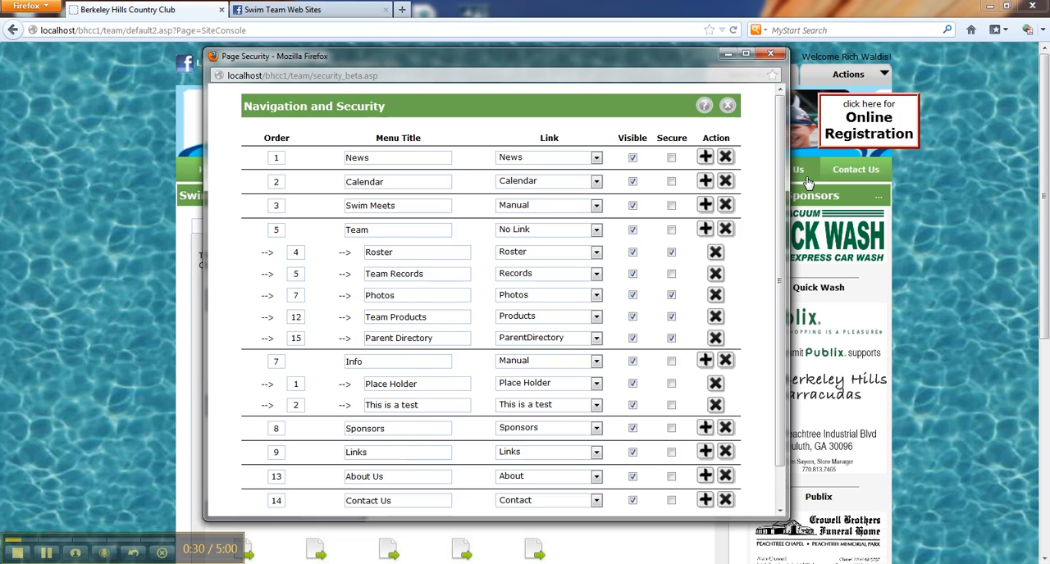
{"action": "scroll", "coordinate": [781, 246], "scroll_direction": "down", "scroll_amount": 2}
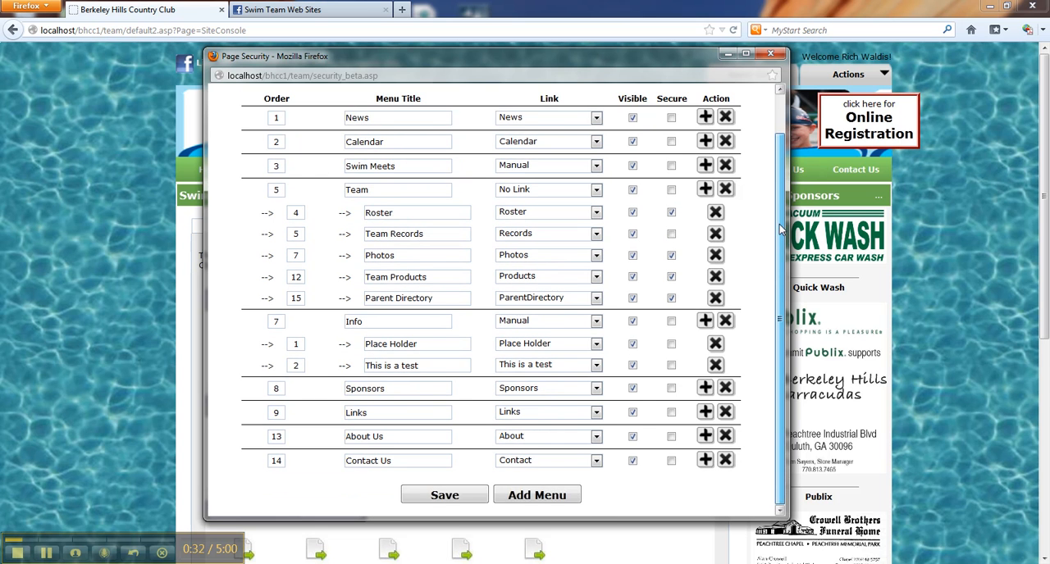
{"action": "scroll", "coordinate": [780, 264], "scroll_direction": "up", "scroll_amount": 2}
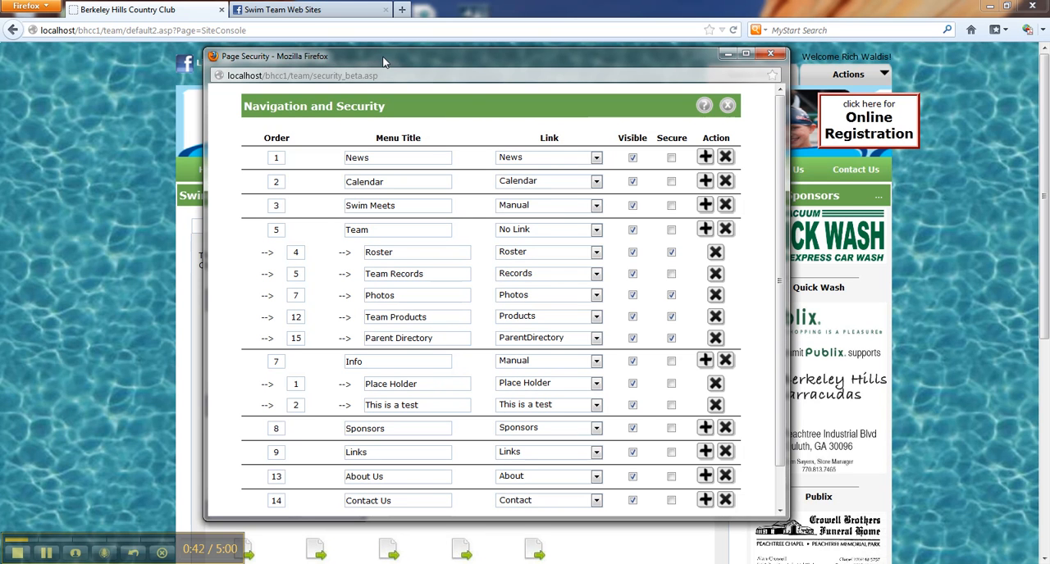
Examine the menu titles, the Visible column and the row actions in the navigation list.
{"action": "double_click", "coordinate": [397, 158]}
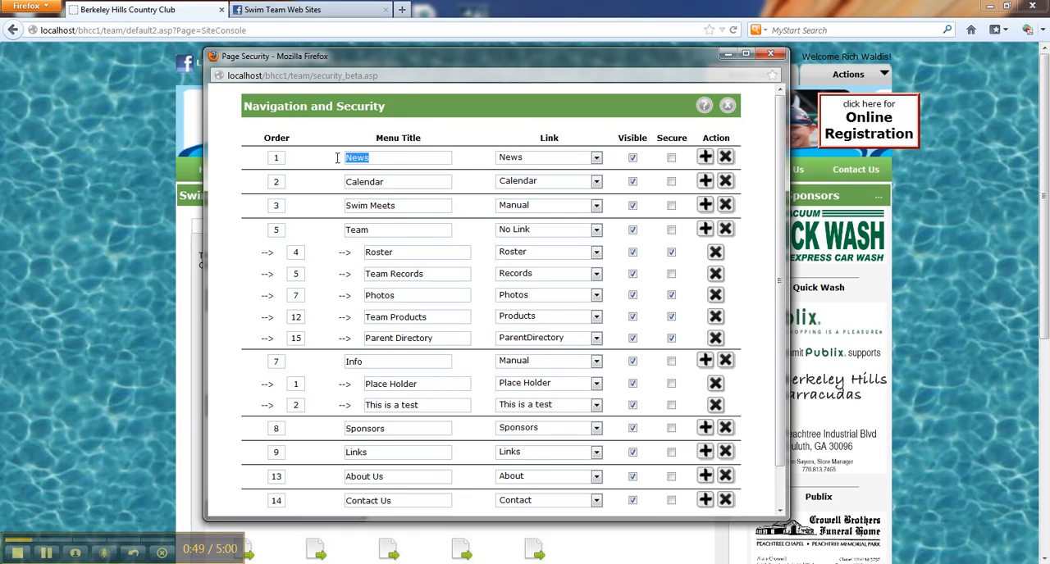
{"action": "double_click", "coordinate": [392, 181]}
{"action": "double_click", "coordinate": [404, 206]}
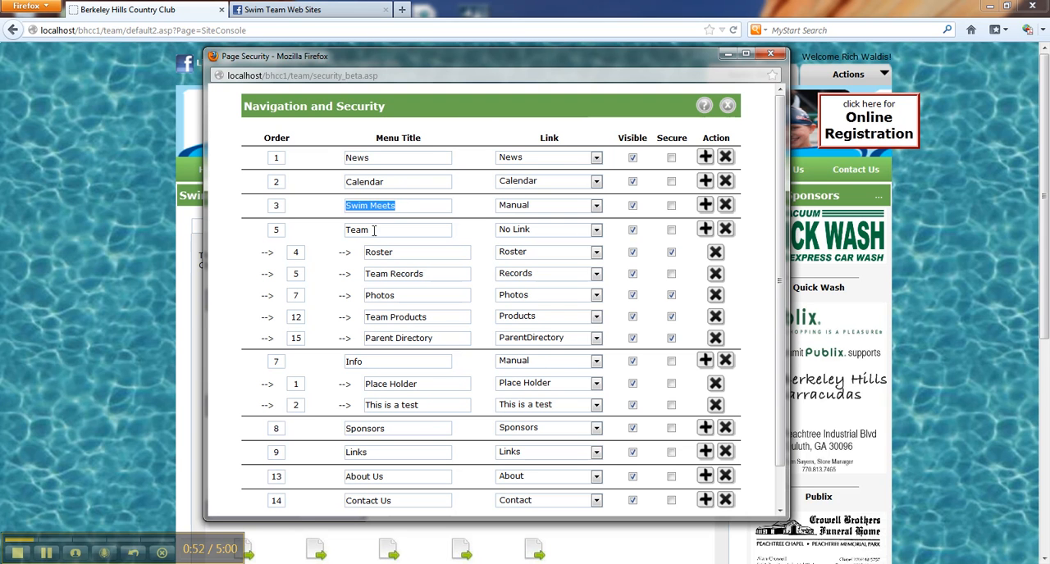
{"action": "double_click", "coordinate": [379, 232]}
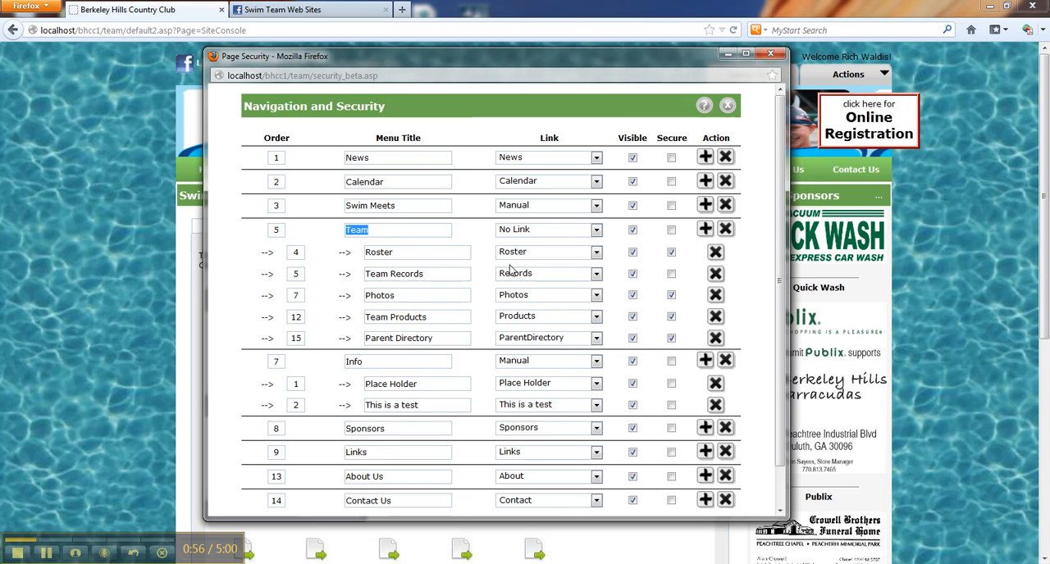
{"action": "scroll", "coordinate": [783, 230], "scroll_direction": "down", "scroll_amount": 2}
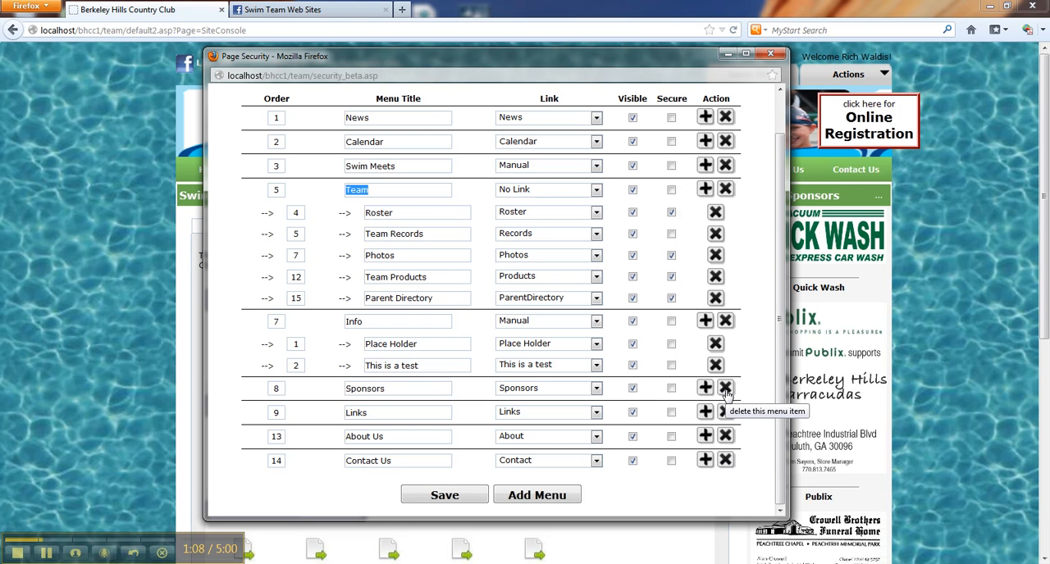
{"action": "scroll", "coordinate": [730, 410], "scroll_direction": "up", "scroll_amount": 1}
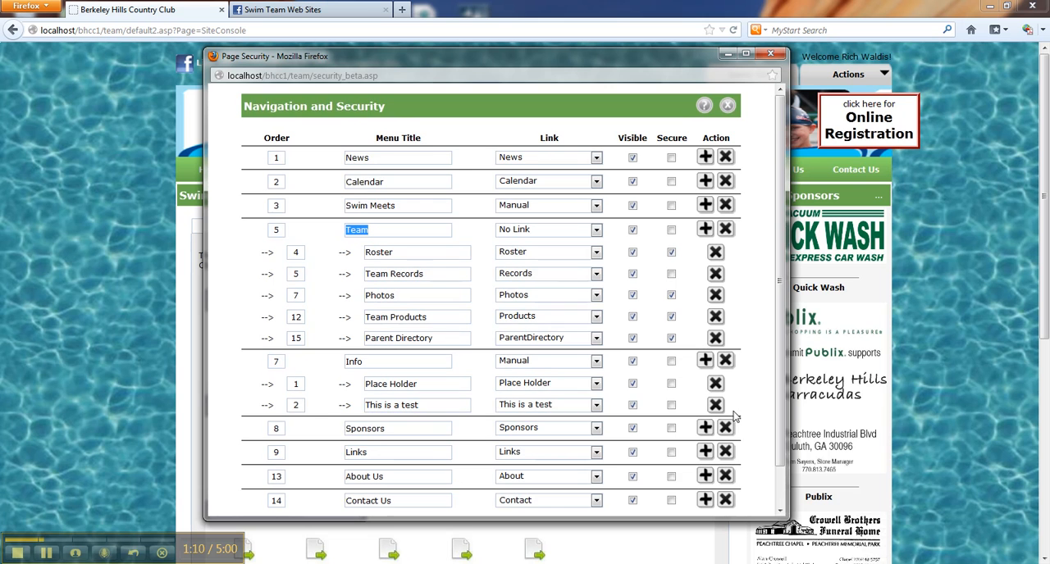
{"action": "scroll", "coordinate": [743, 447], "scroll_direction": "down", "scroll_amount": 1}
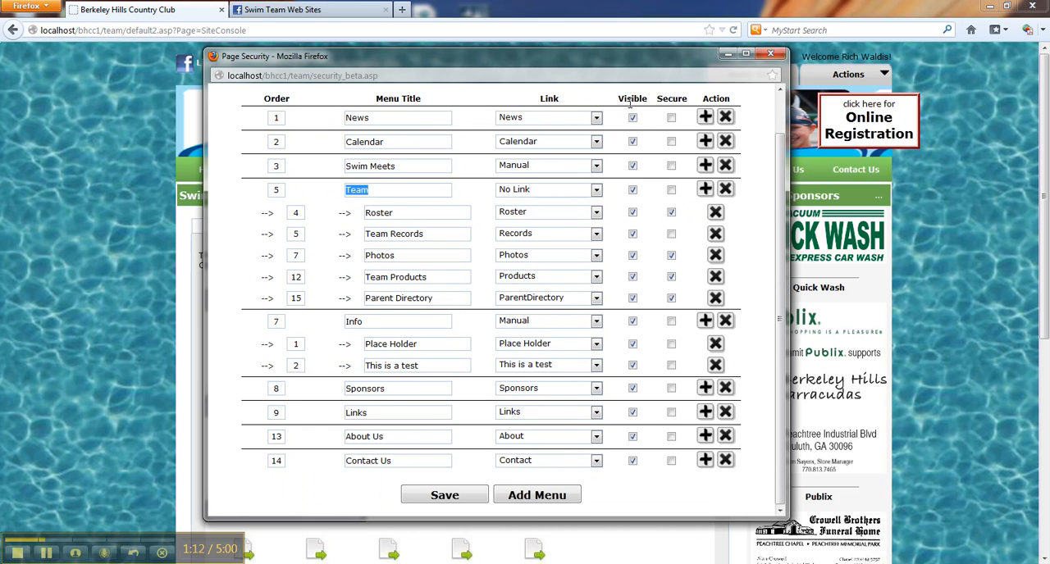
{"action": "left_click_drag", "start_coordinate": [626, 99], "coordinate": [632, 261]}
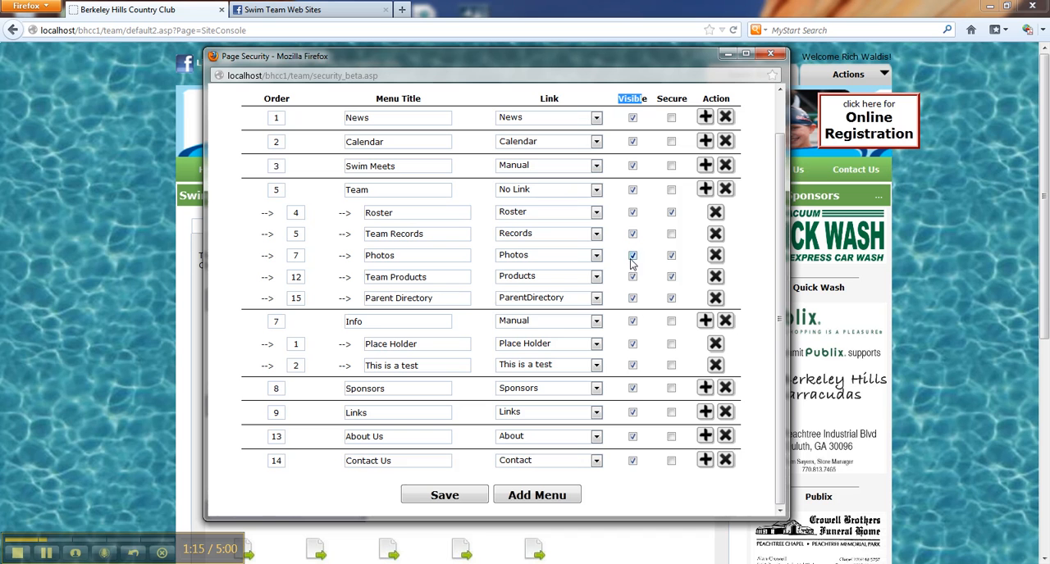
{"action": "left_click", "coordinate": [638, 466]}
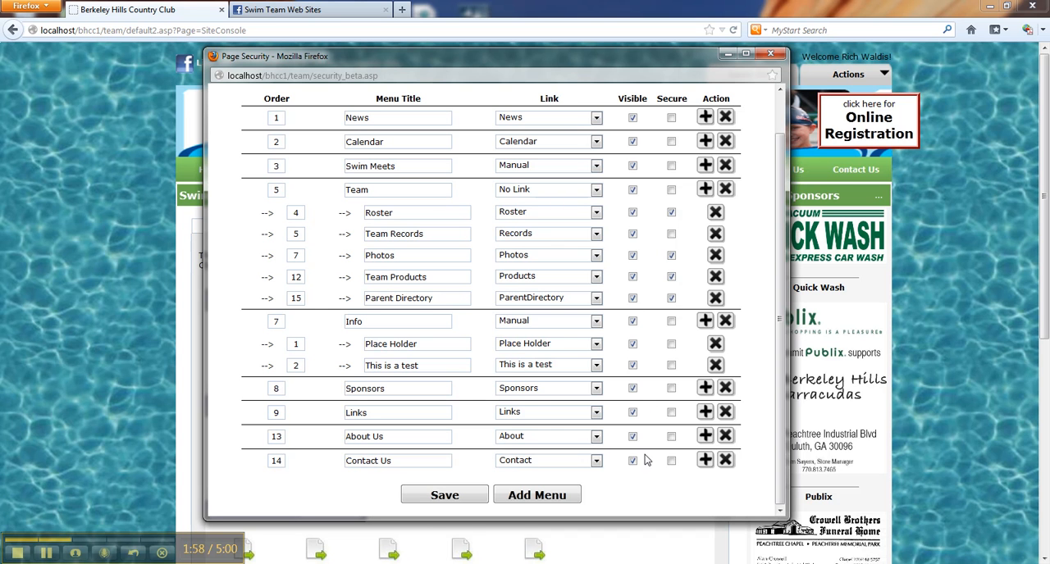
Add a visible top-level menu titled "New Tab" and link it to the custom page "This is a test".
{"action": "left_click", "coordinate": [562, 498]}
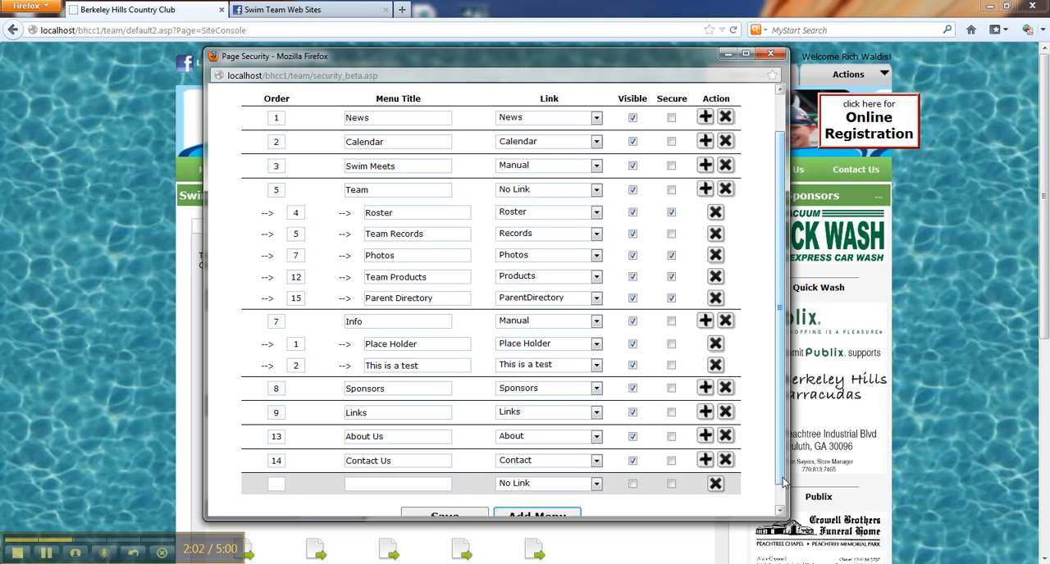
{"action": "scroll", "coordinate": [771, 475], "scroll_direction": "down", "scroll_amount": 2}
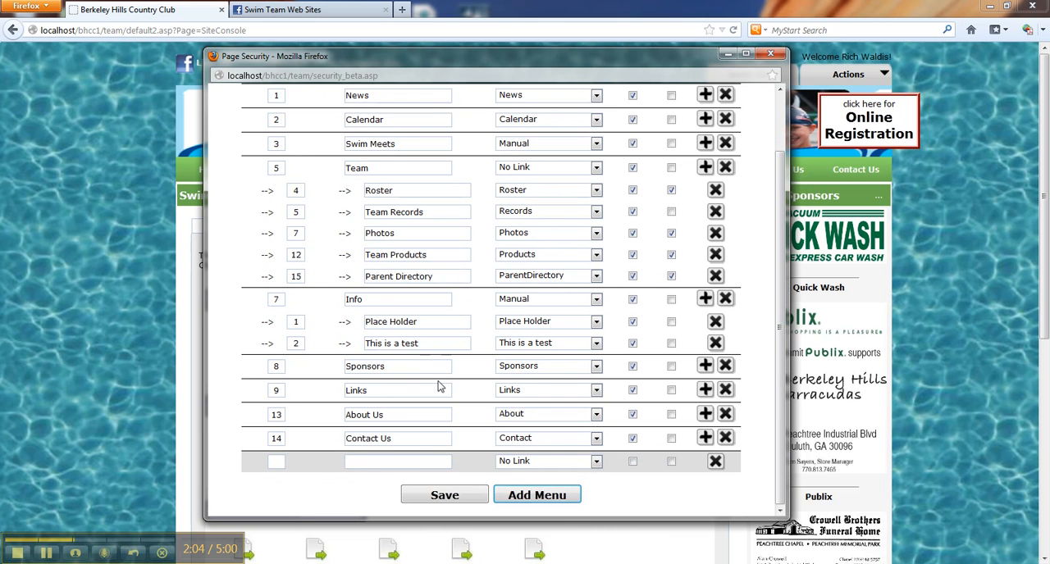
{"action": "left_click", "coordinate": [392, 463]}
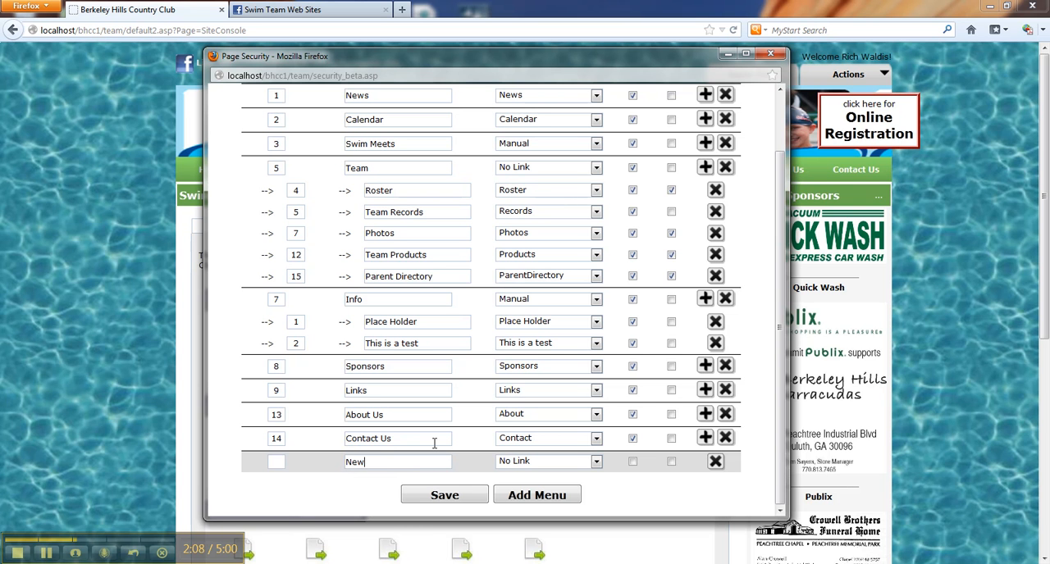
{"action": "type", "text": "New Tab"}
{"action": "left_click", "coordinate": [594, 463]}
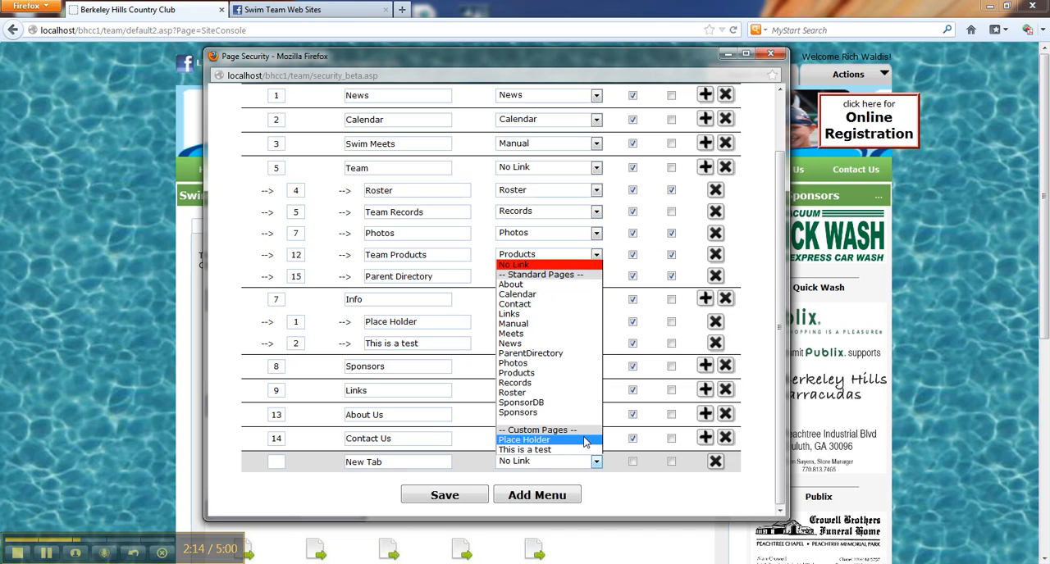
{"action": "left_click", "coordinate": [567, 451]}
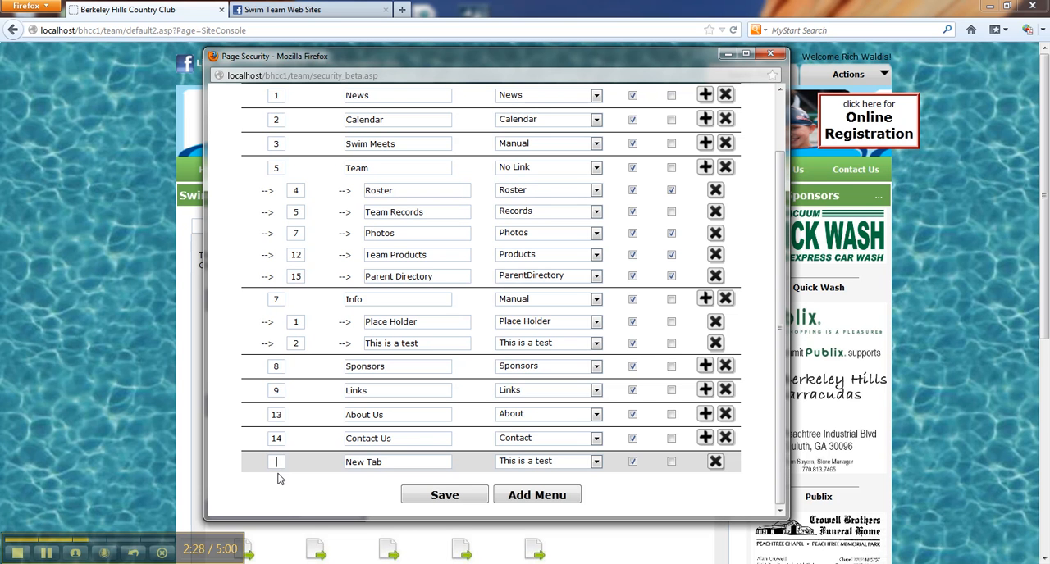
Set the New Tab menu's order to 4 and save the navigation list.
{"action": "type", "text": "5"}
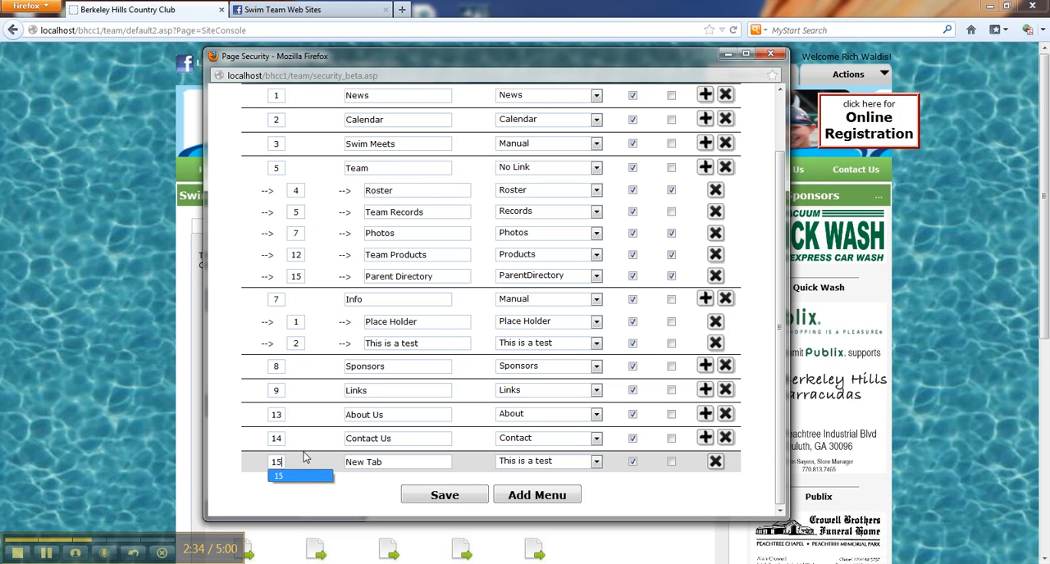
{"action": "key", "text": "BackSpace"}
{"action": "key", "text": "BackSpace"}
{"action": "type", "text": "4"}
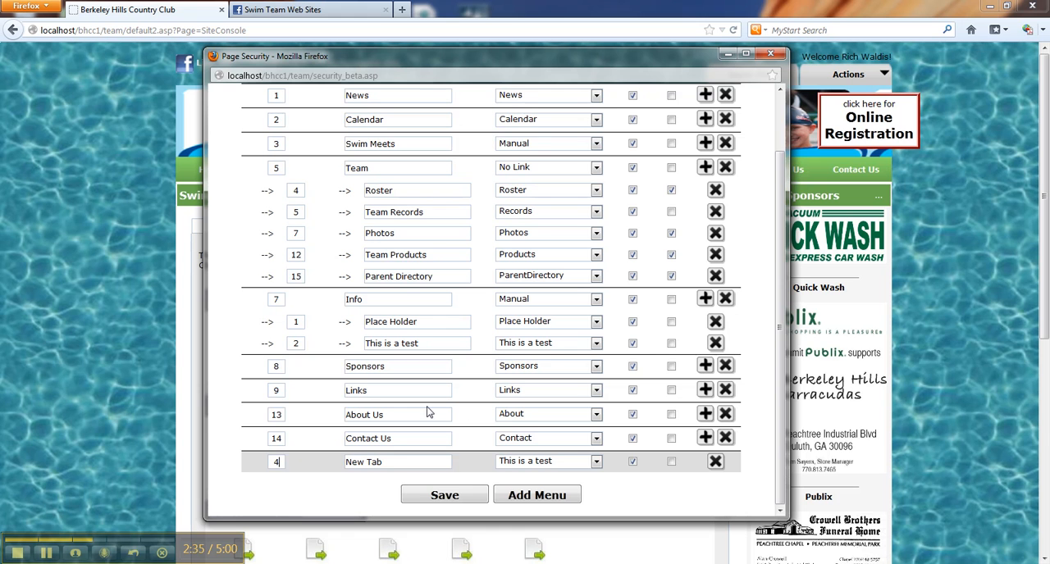
{"action": "left_click", "coordinate": [444, 495]}
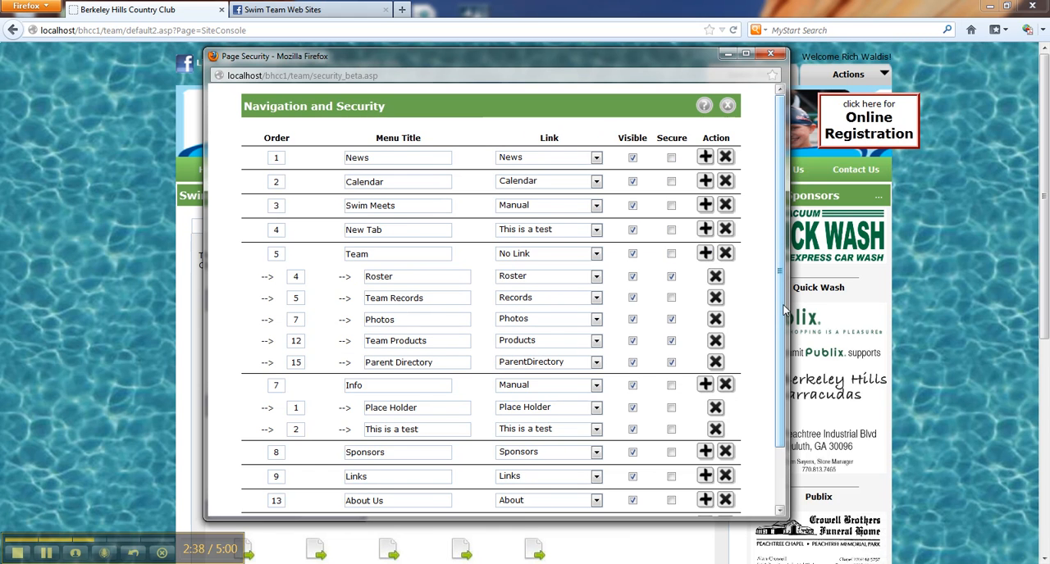
Rename the Info menu to "Team Info", save the navigation list and close its window.
{"action": "scroll", "coordinate": [771, 349], "scroll_direction": "down", "scroll_amount": 1}
{"action": "scroll", "coordinate": [762, 410], "scroll_direction": "down", "scroll_amount": 1}
{"action": "scroll", "coordinate": [476, 251], "scroll_direction": "up", "scroll_amount": 3}
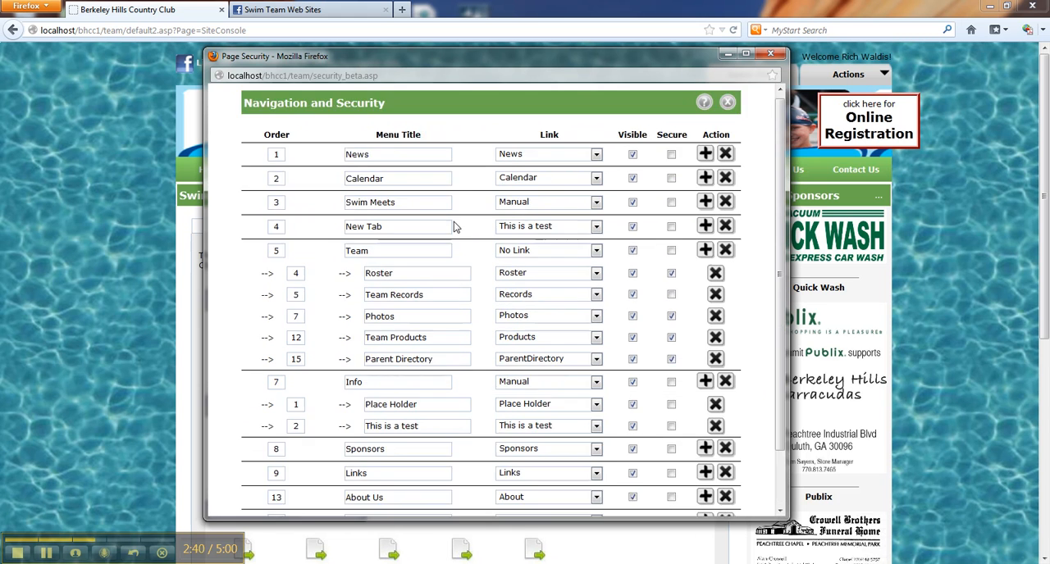
{"action": "left_click", "coordinate": [411, 257]}
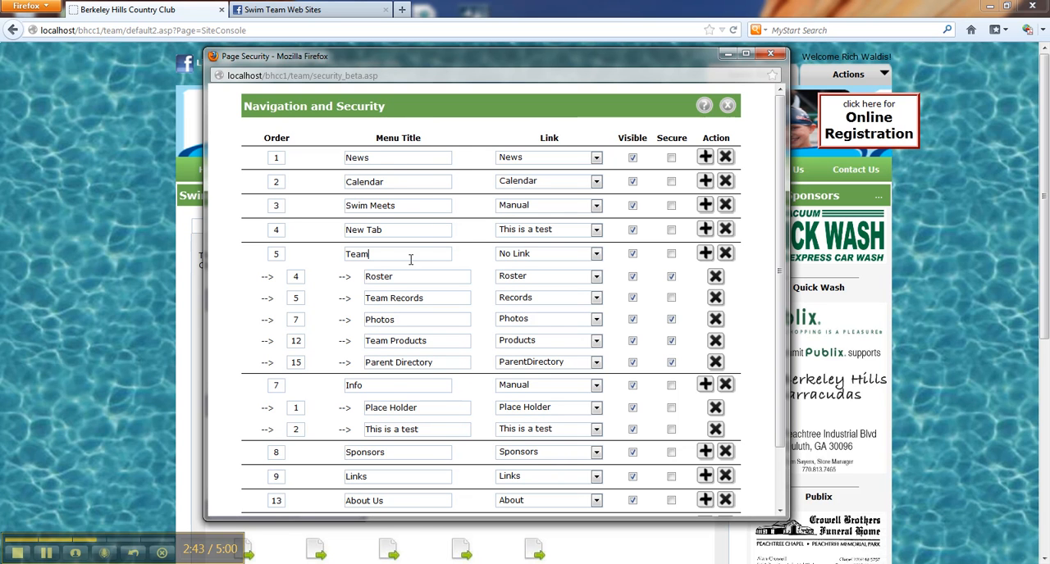
{"action": "double_click", "coordinate": [399, 385]}
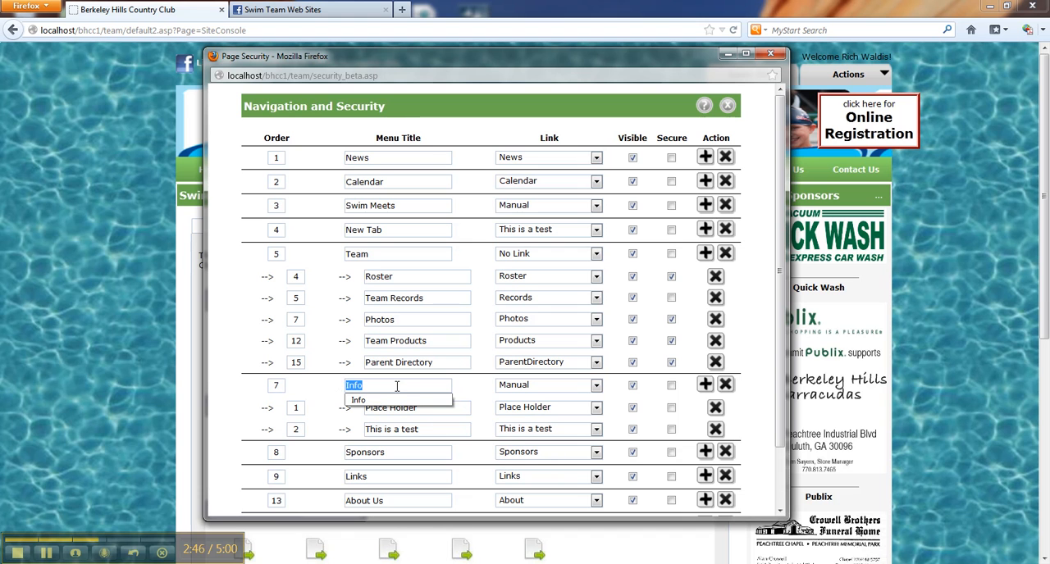
{"action": "type", "text": "T"}
{"action": "key", "text": "BackSpace"}
{"action": "type", "text": "Team"}
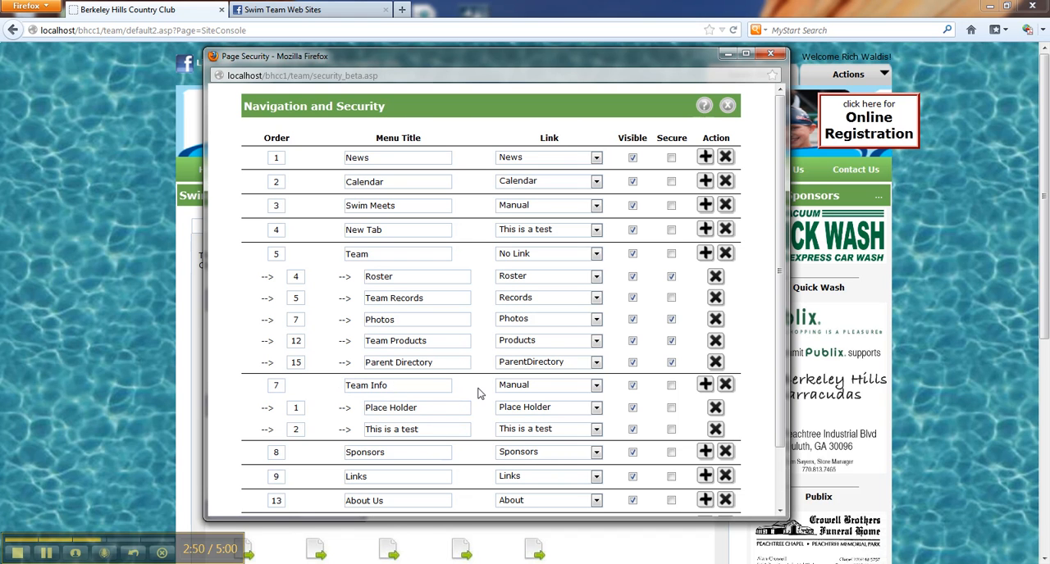
{"action": "scroll", "coordinate": [480, 393], "scroll_direction": "down", "scroll_amount": 3}
{"action": "left_click", "coordinate": [451, 501]}
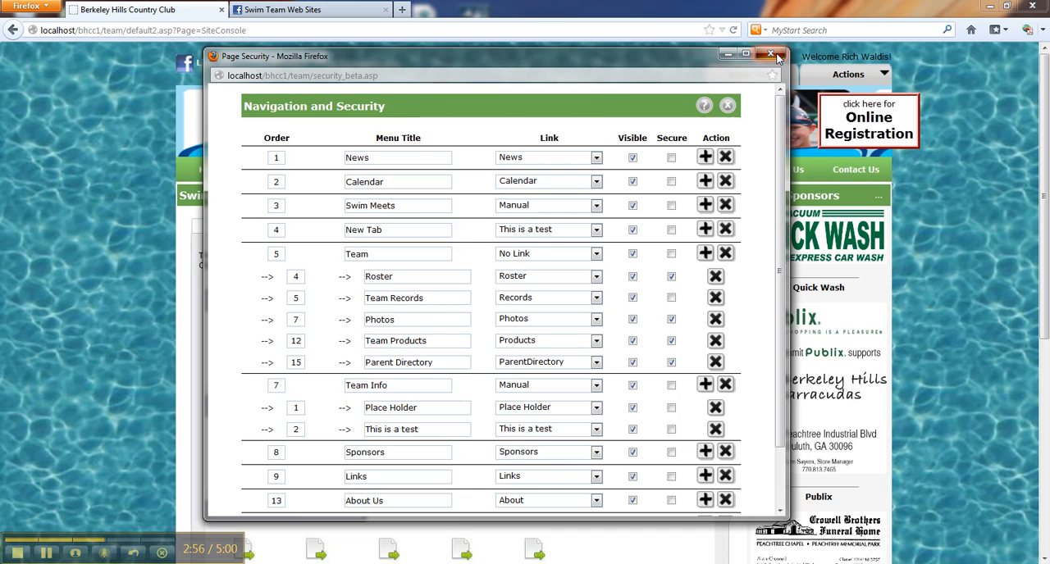
{"action": "left_click", "coordinate": [771, 54]}
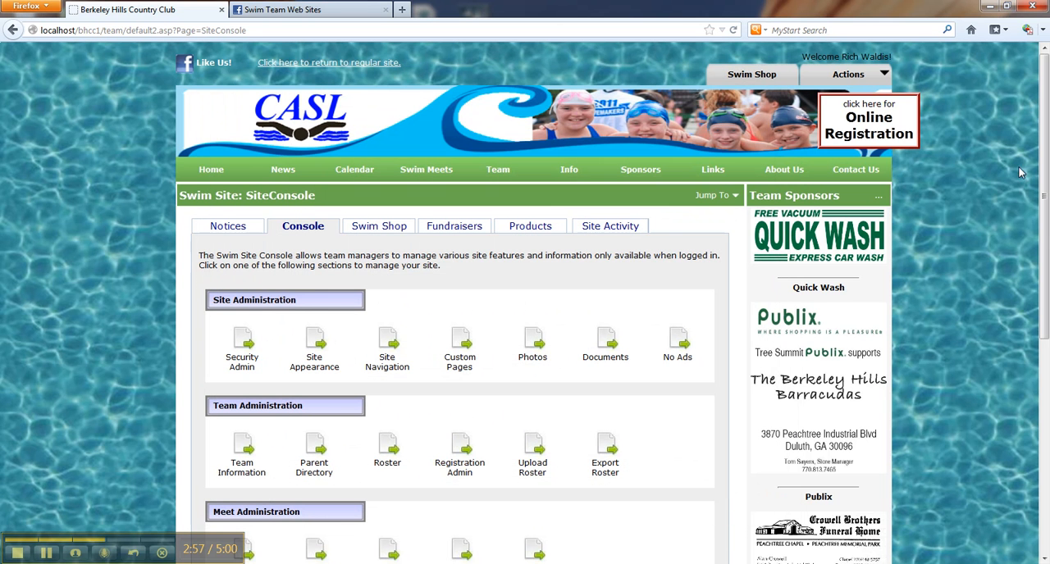
Load the site's home page with the updated menu and open the New Tab page.
{"action": "left_click", "coordinate": [212, 170]}
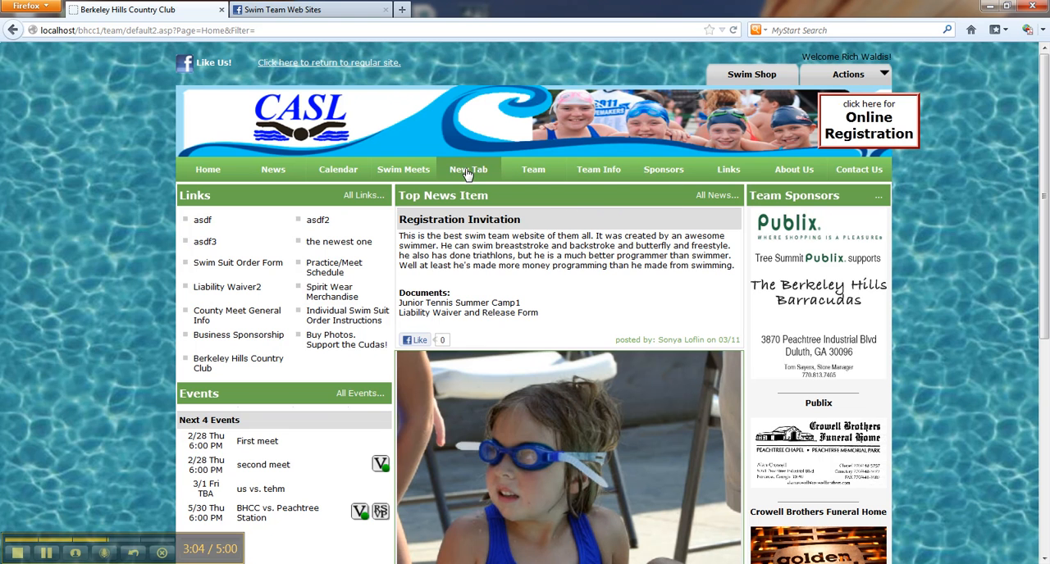
{"action": "mouse_move", "coordinate": [612, 178]}
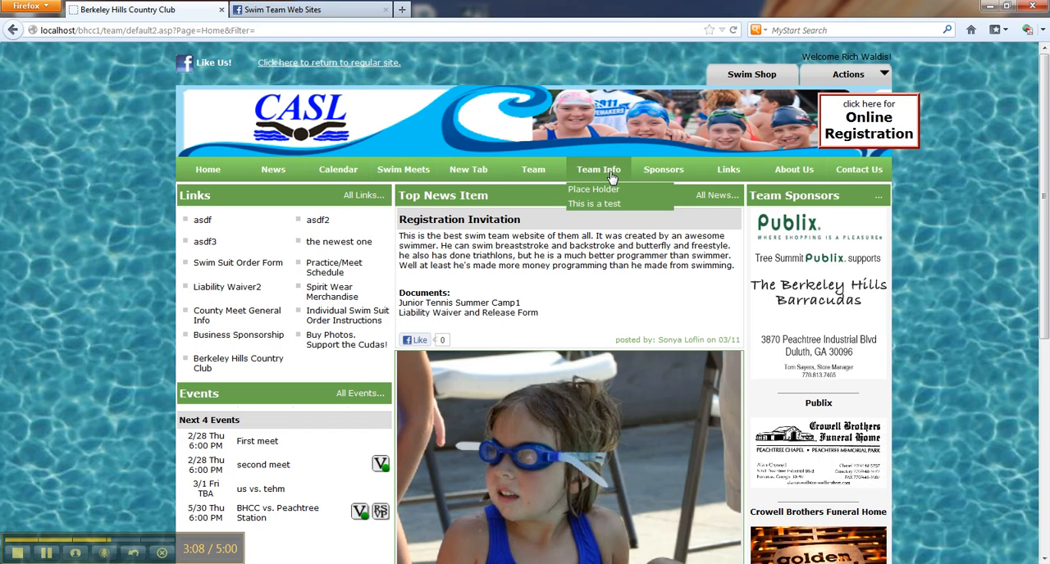
{"action": "left_click", "coordinate": [466, 175]}
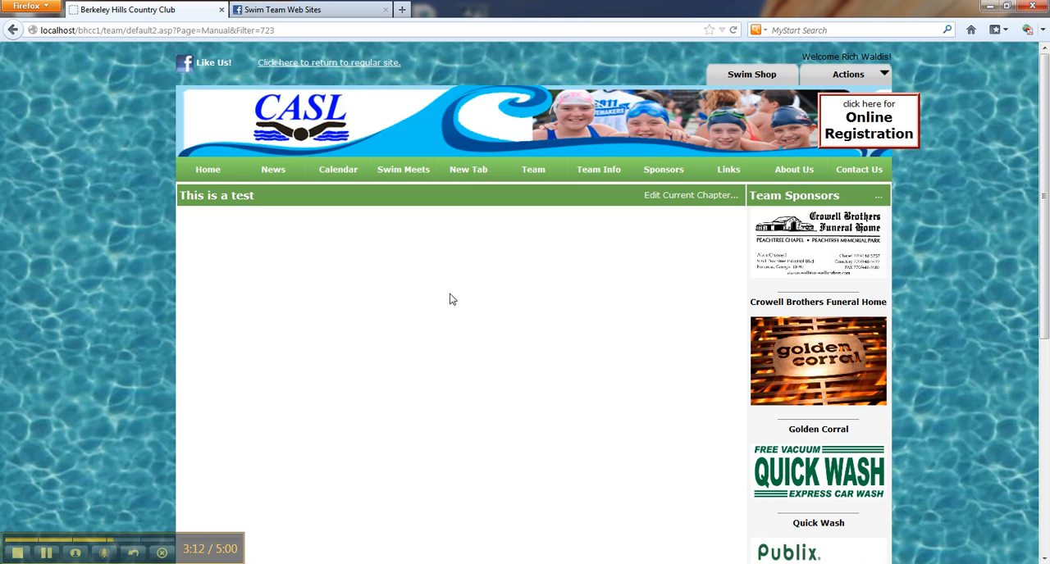
{"action": "scroll", "coordinate": [455, 365], "scroll_direction": "down", "scroll_amount": 6}
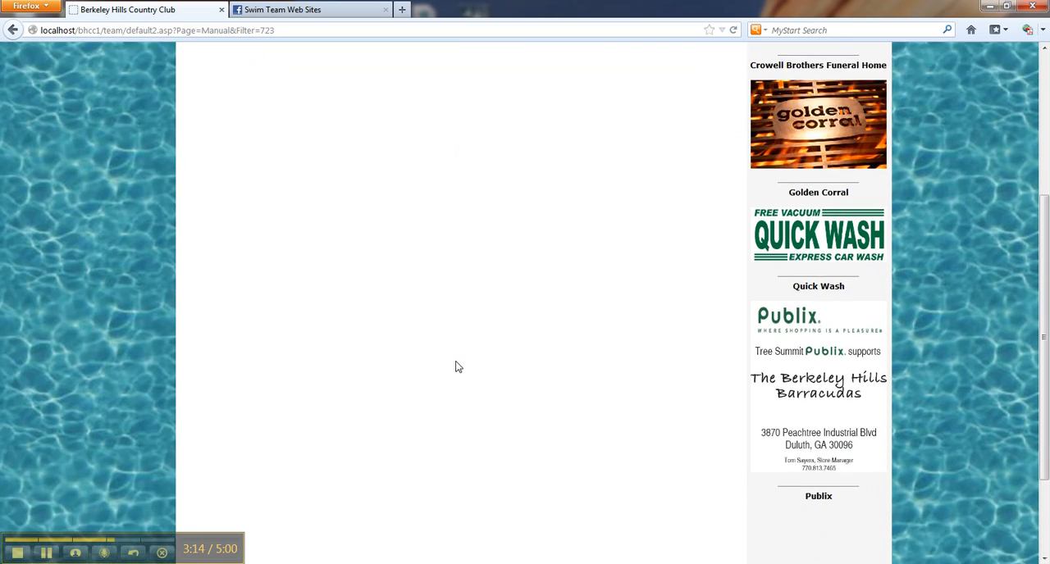
{"action": "scroll", "coordinate": [468, 366], "scroll_direction": "up", "scroll_amount": 6}
Edit the current chapter and enter "This is my newest Custom Page" as the item's text.
{"action": "left_click", "coordinate": [701, 197]}
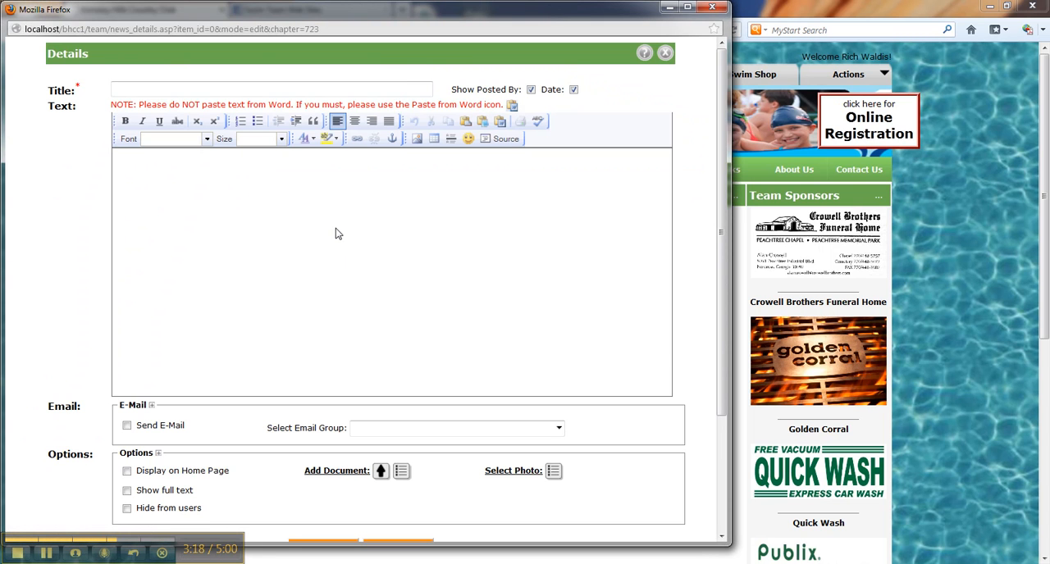
{"action": "left_click", "coordinate": [445, 244]}
{"action": "type", "text": "This is my newest CustomerPage"}
Title the item "Test", save it and return to a reloaded New Tab page.
{"action": "left_click", "coordinate": [363, 89]}
{"action": "type", "text": "C"}
{"action": "key", "text": "BackSpace"}
{"action": "type", "text": "Test"}
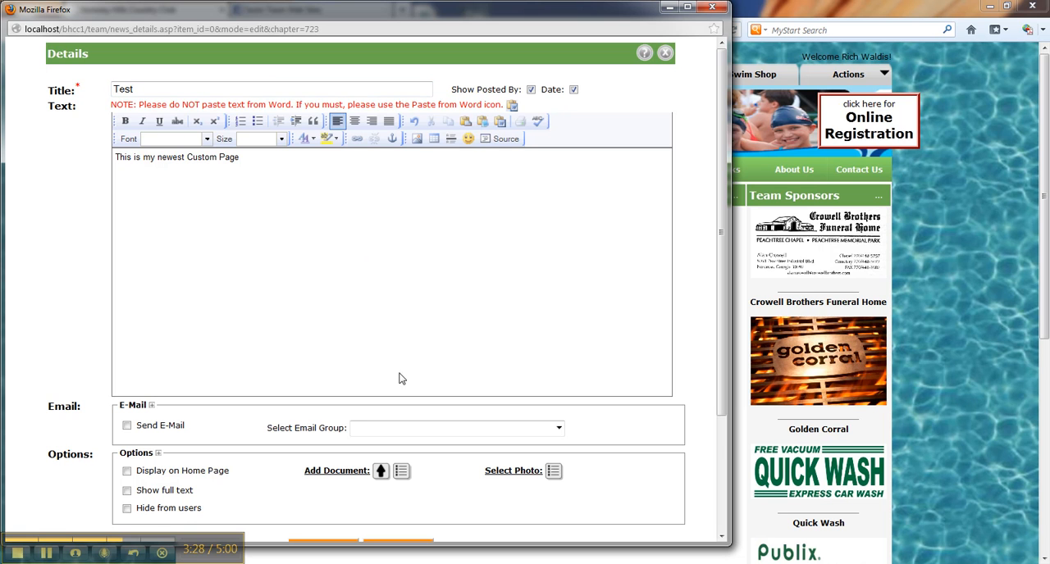
{"action": "scroll", "coordinate": [719, 439], "scroll_direction": "down", "scroll_amount": 3}
{"action": "left_click", "coordinate": [339, 402]}
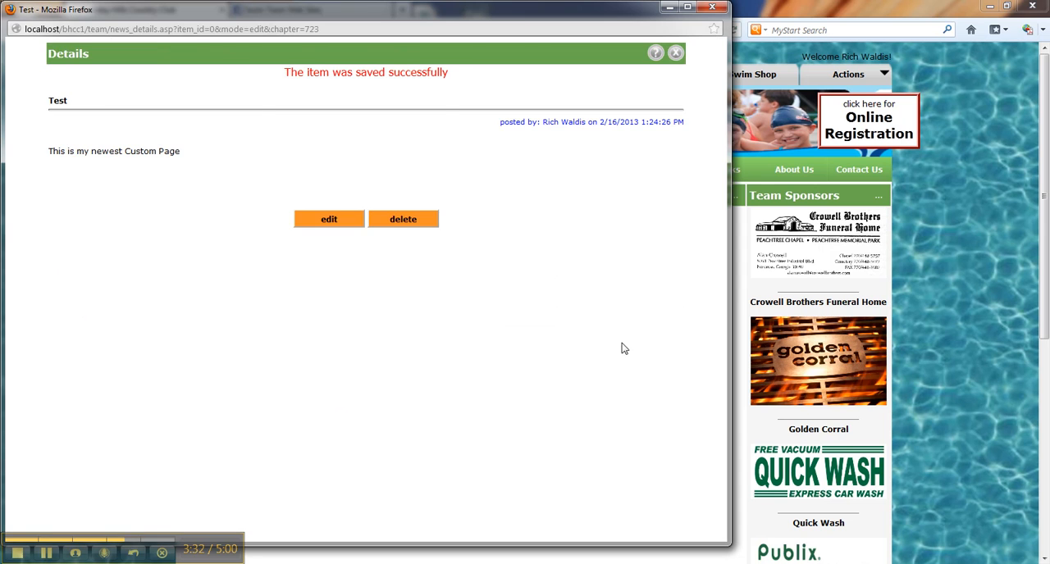
{"action": "left_click", "coordinate": [675, 53]}
{"action": "left_click", "coordinate": [475, 176]}
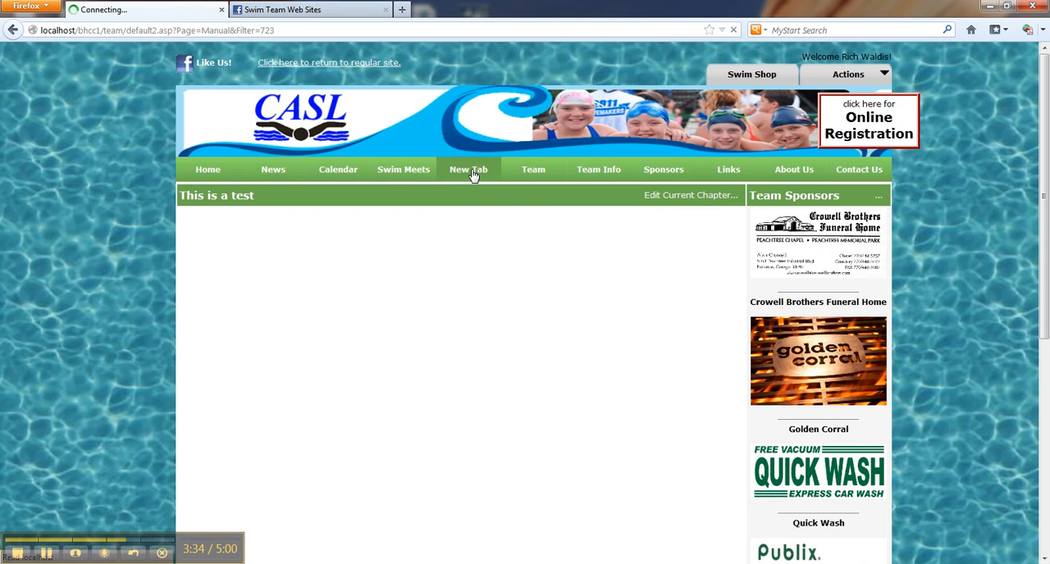